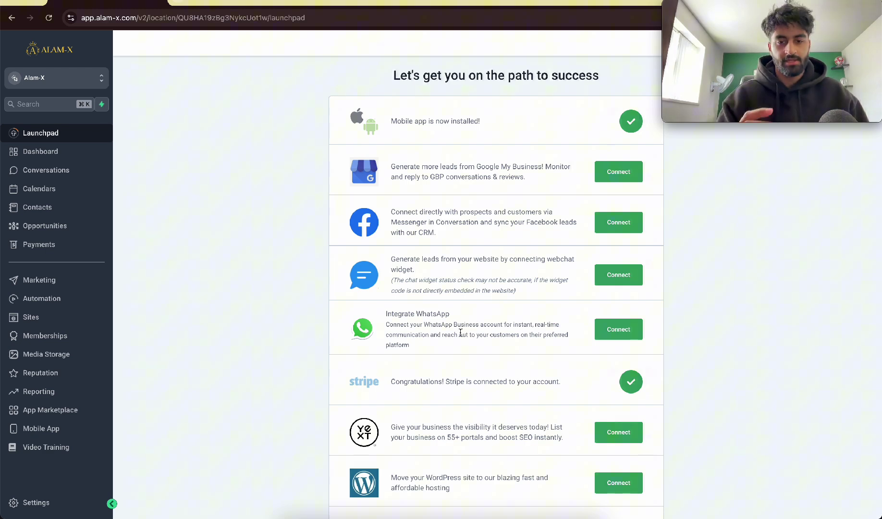
Review the Stripe connection confirmation message on the payments page.
scroll(477, 313, down, 2)
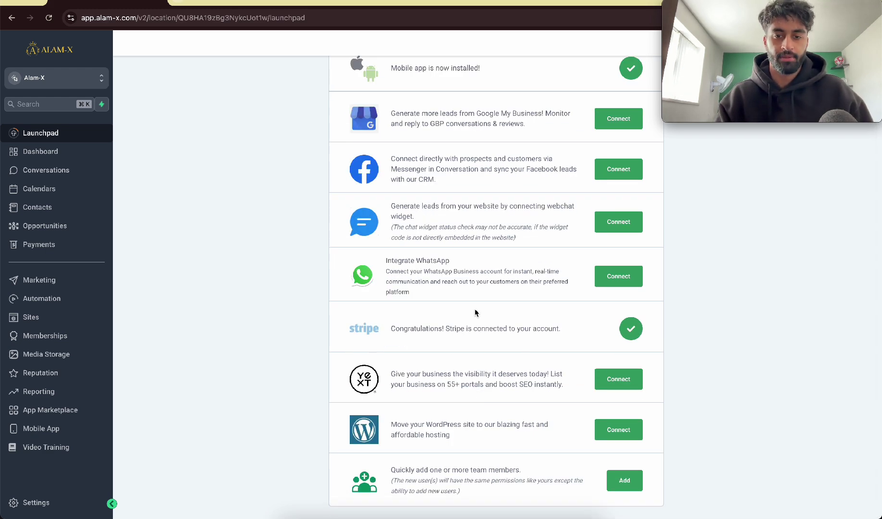
scroll(477, 313, up, 5)
drag(400, 326, 606, 360)
triple_click(607, 360)
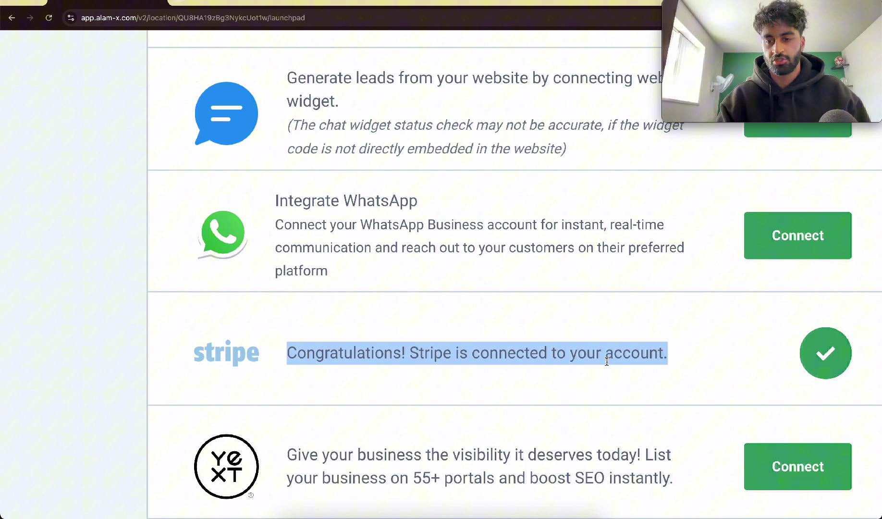
click(607, 361)
scroll(607, 360, down, 5)
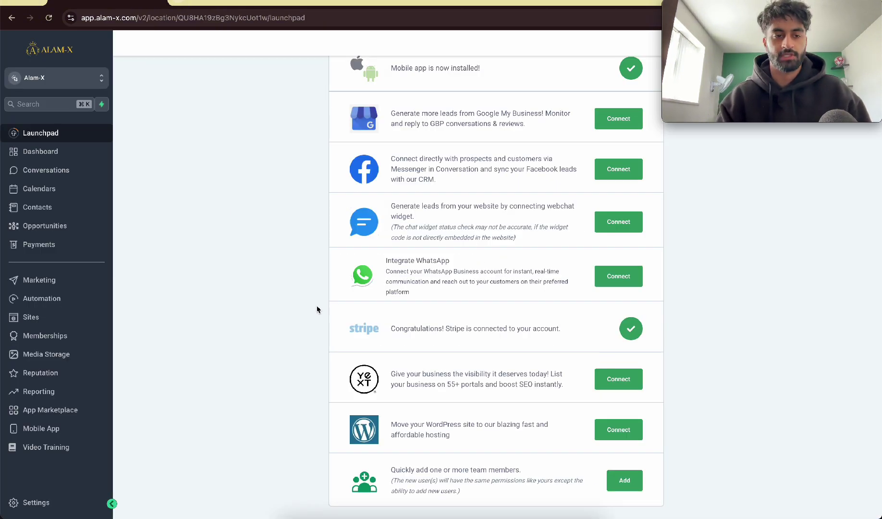
scroll(318, 310, up, 2)
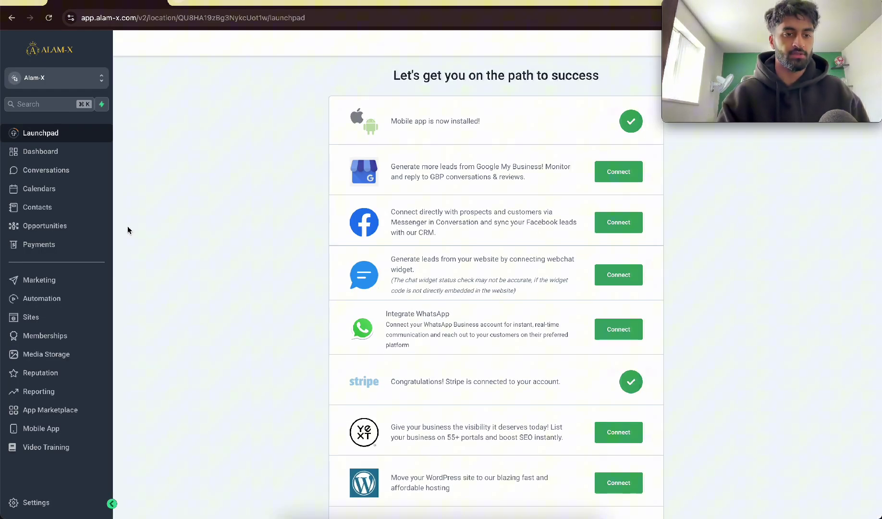
Start a new product titled 'Alam-X software', excluded from the online store.
click(102, 243)
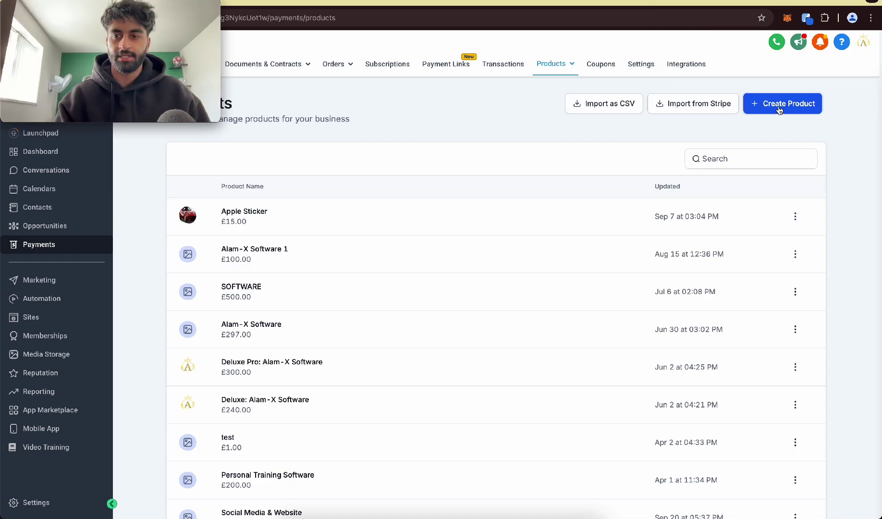
click(782, 102)
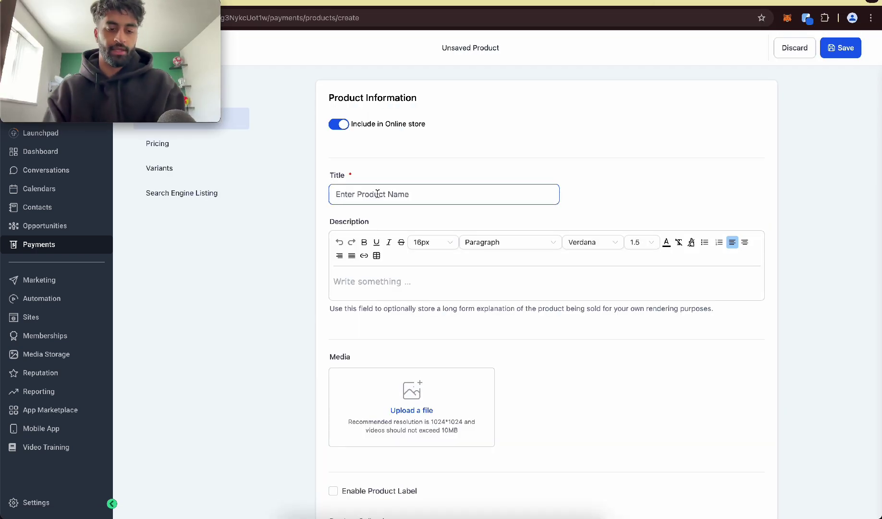
click(360, 123)
click(405, 192)
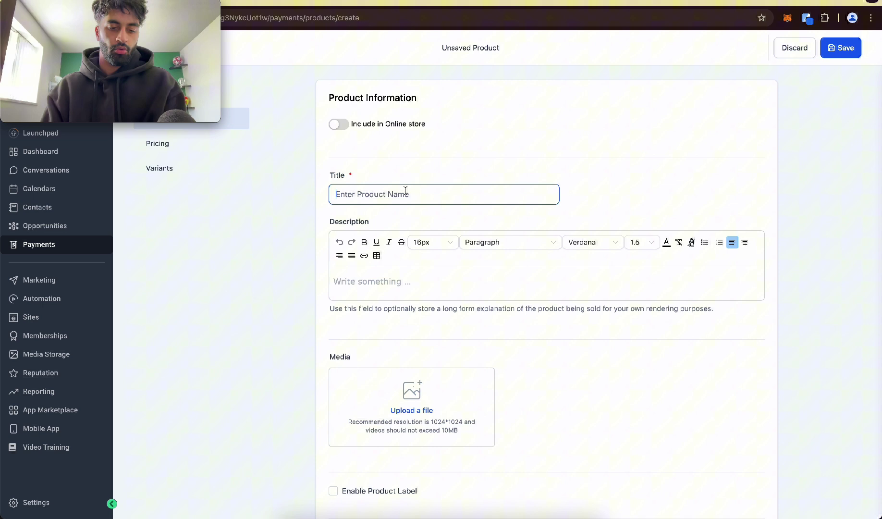
text(Alam-X soft)
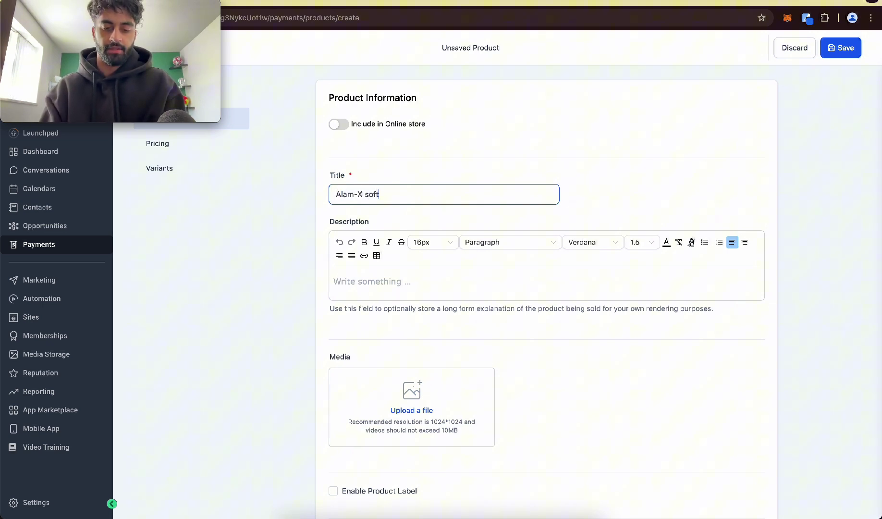
text(ware)
scroll(459, 255, down, 5)
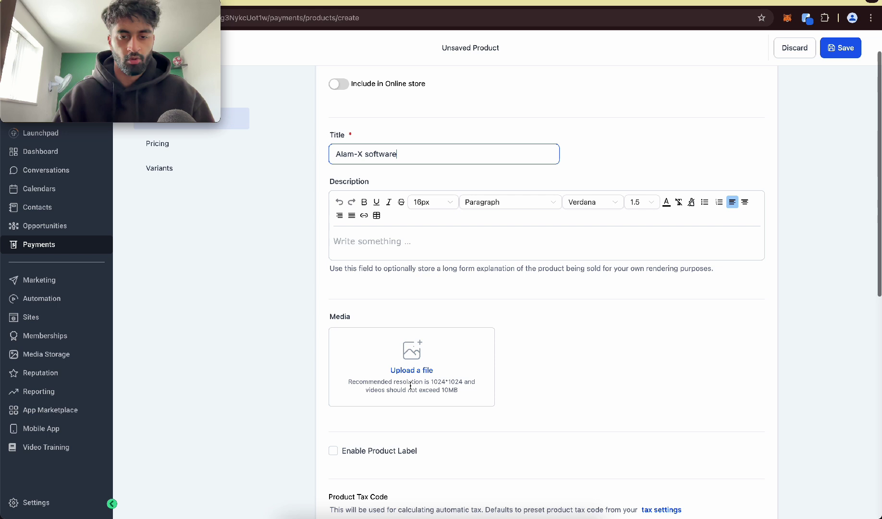
scroll(457, 333, down, 5)
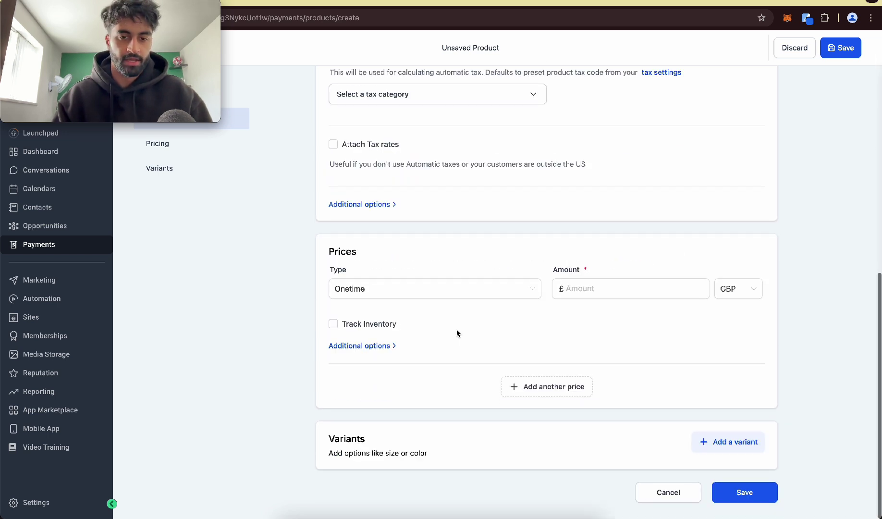
Give the product a recurring £250 Monthly price with a zero setup fee.
click(424, 295)
click(354, 332)
click(586, 287)
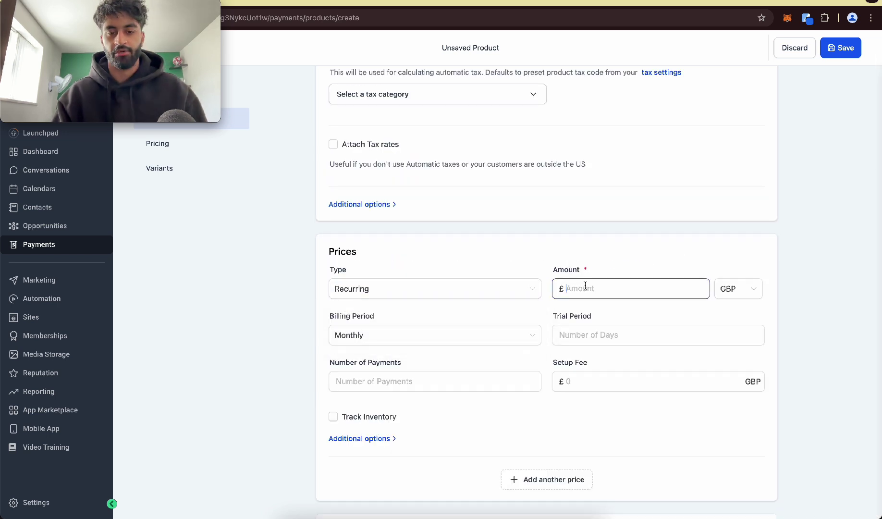
click(574, 257)
click(427, 339)
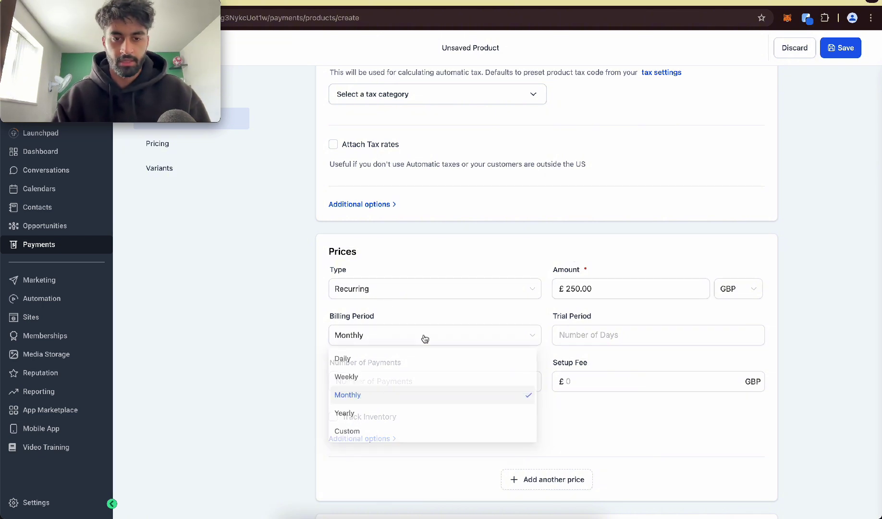
click(464, 330)
click(589, 385)
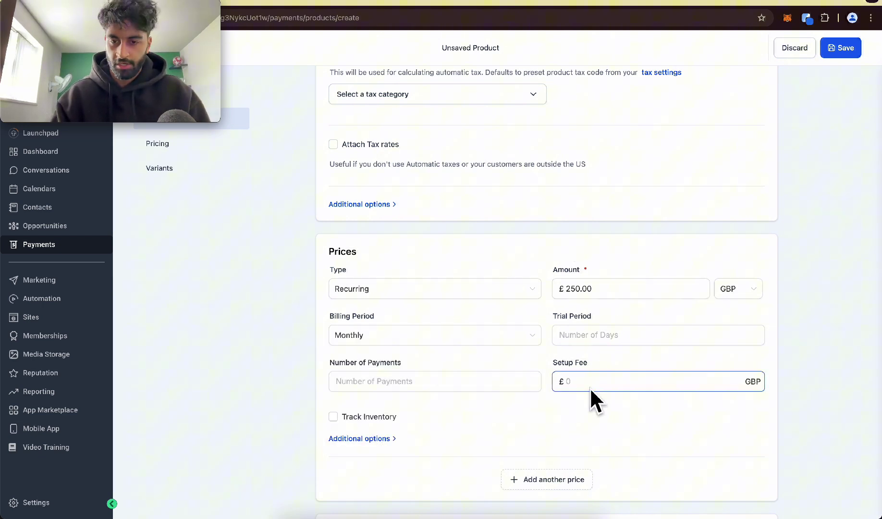
click(457, 450)
scroll(456, 449, down, 3)
scroll(456, 449, up, 15)
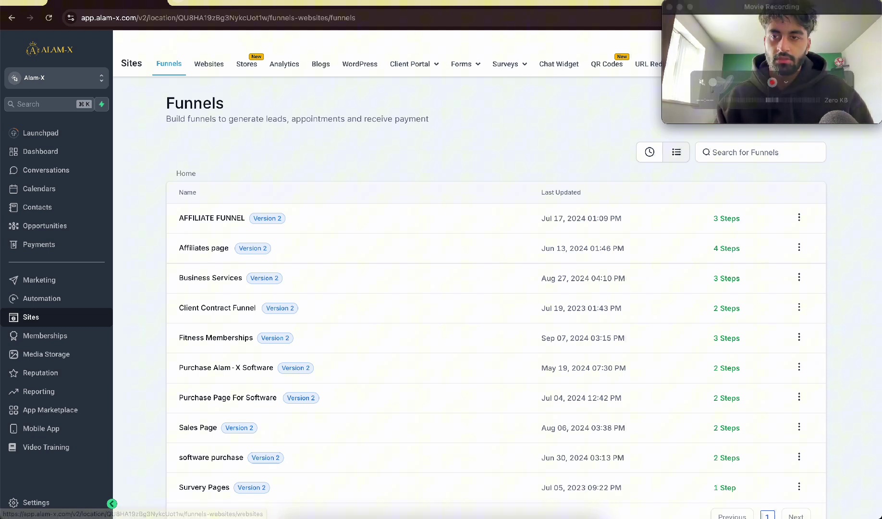
Open the Sales Page funnel and edit its Home step, inspecting the two-step order form.
scroll(302, 191, down, 2)
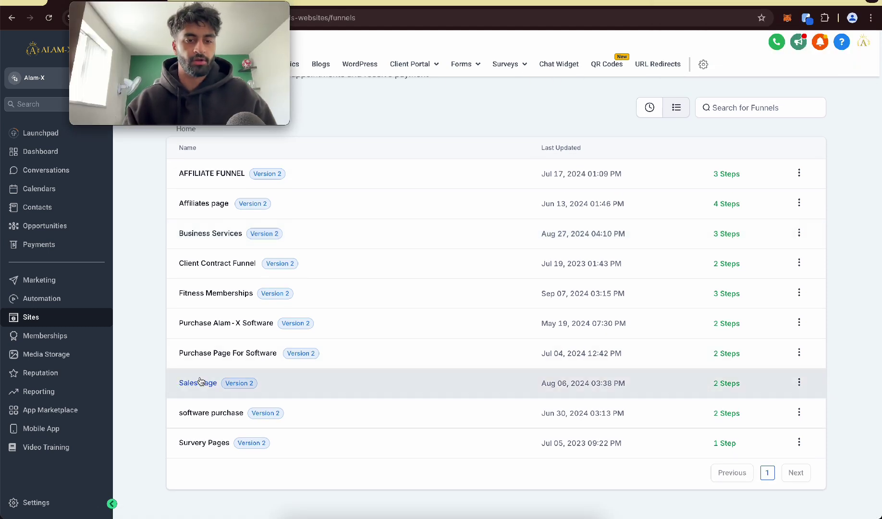
click(203, 387)
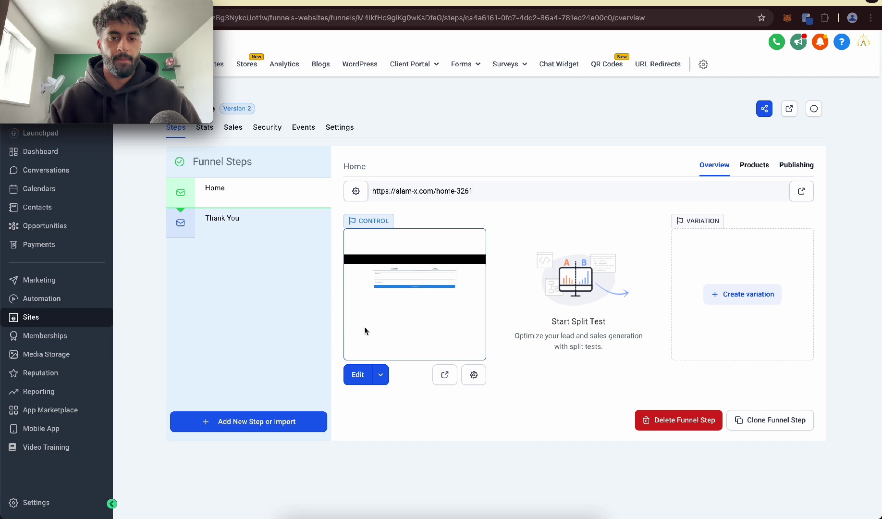
click(357, 374)
scroll(395, 292, down, 2)
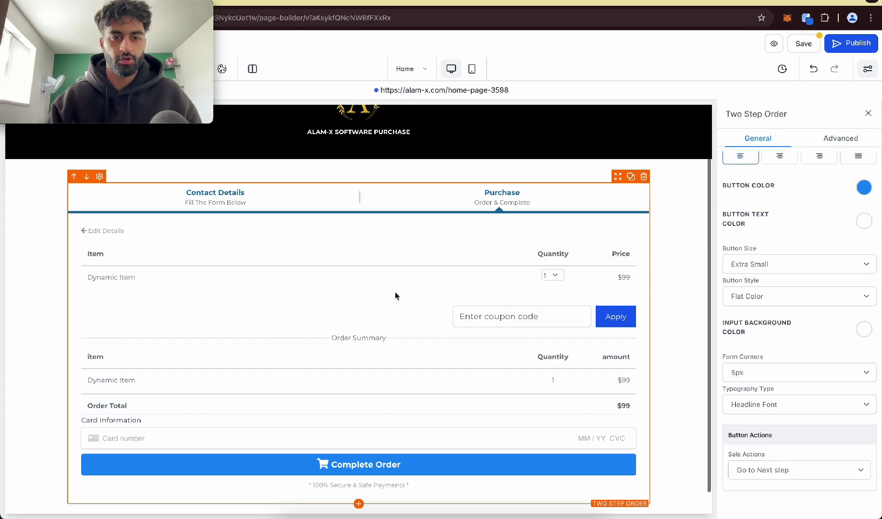
scroll(395, 292, down, 1)
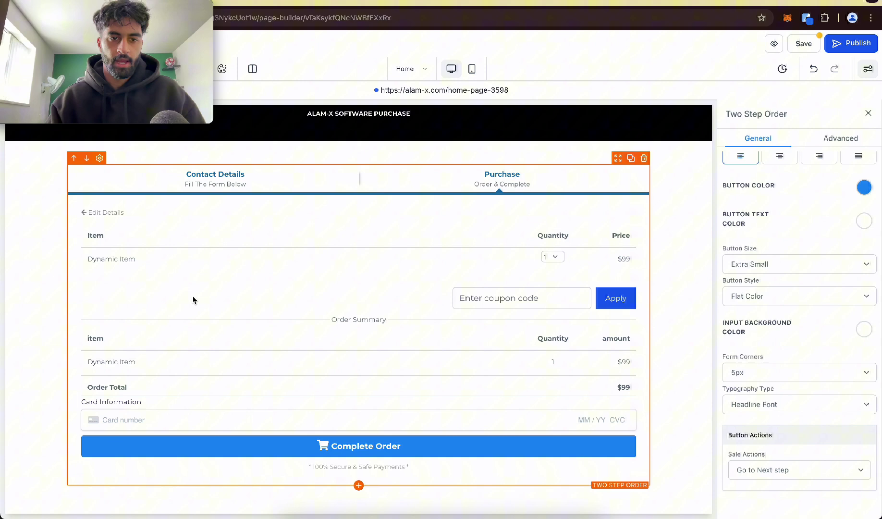
scroll(150, 207, up, 5)
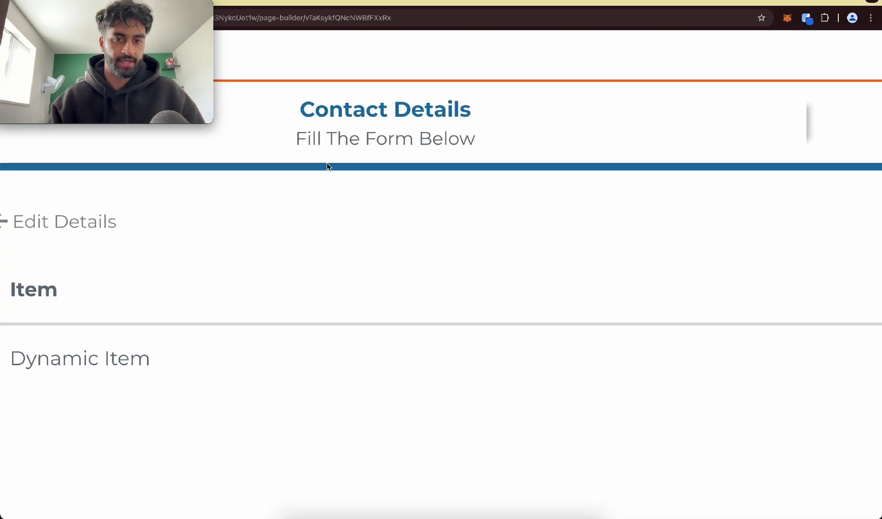
scroll(399, 140, right, 10)
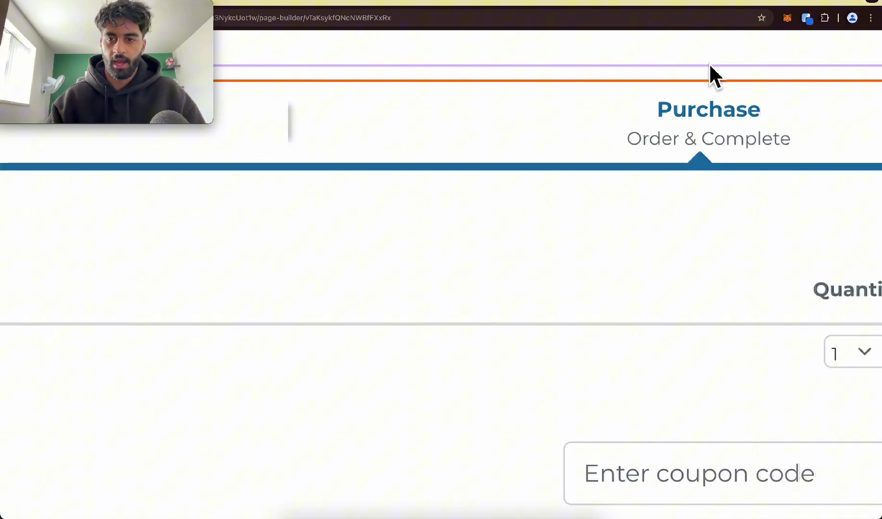
scroll(709, 63, down, 5)
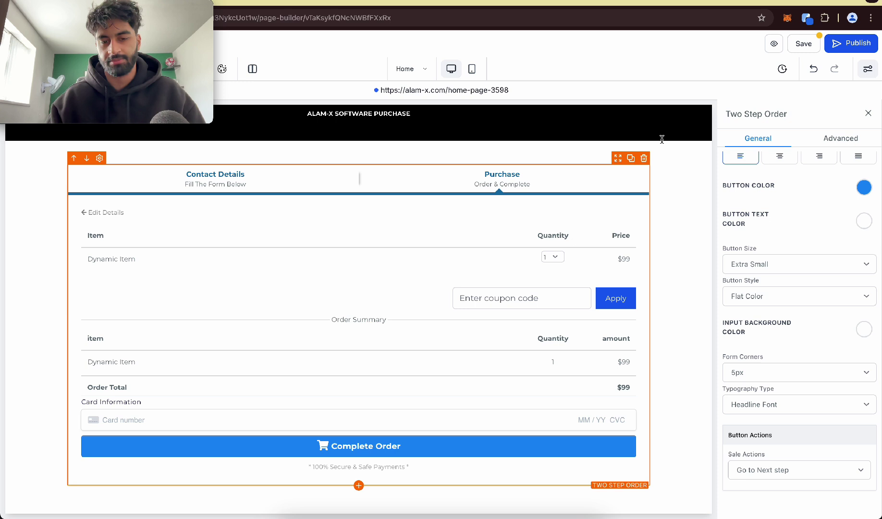
scroll(492, 252, up, 2)
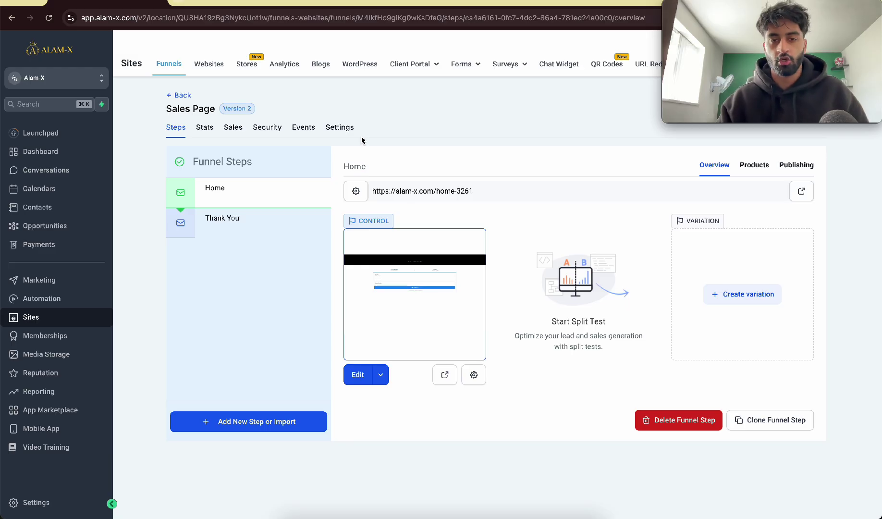
Check the Home step's settings and confirm the Social Media & Website product is attached.
click(340, 128)
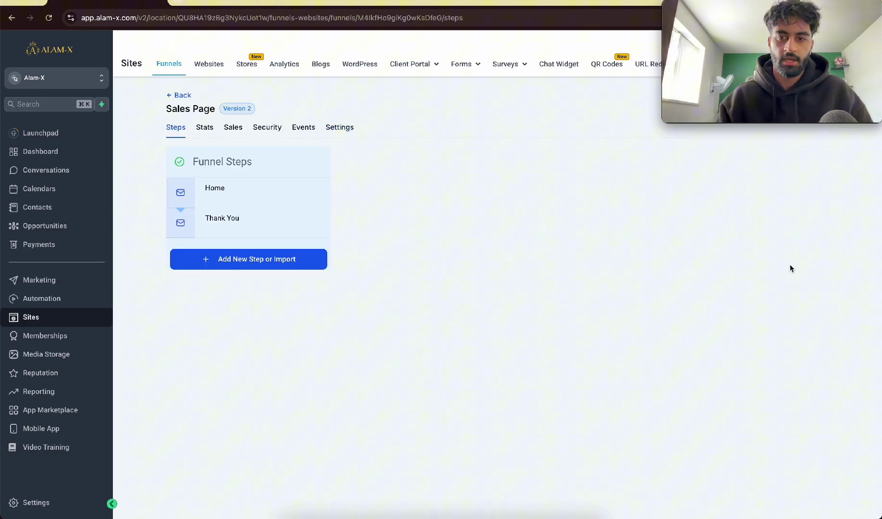
click(754, 165)
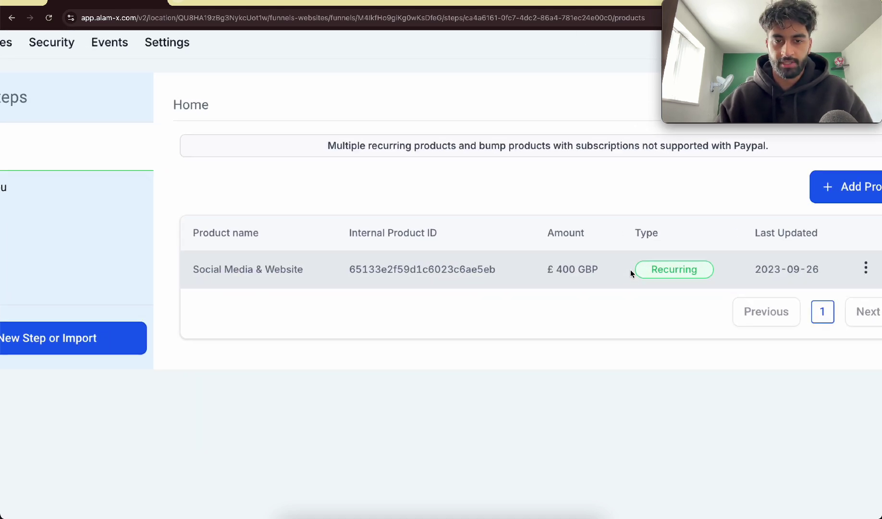
drag(132, 269, 251, 270)
click(184, 277)
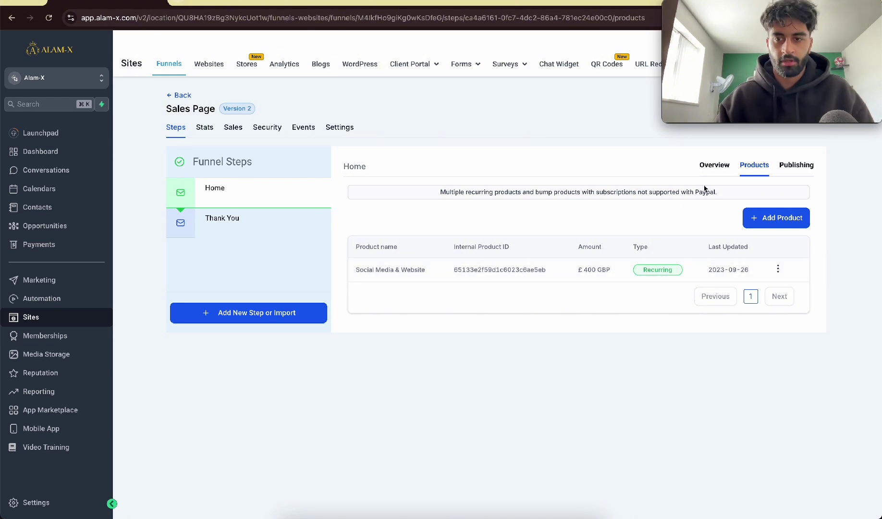
Copy the Home step URL alam-x.com/home-3261 and load it in a new tab.
click(715, 168)
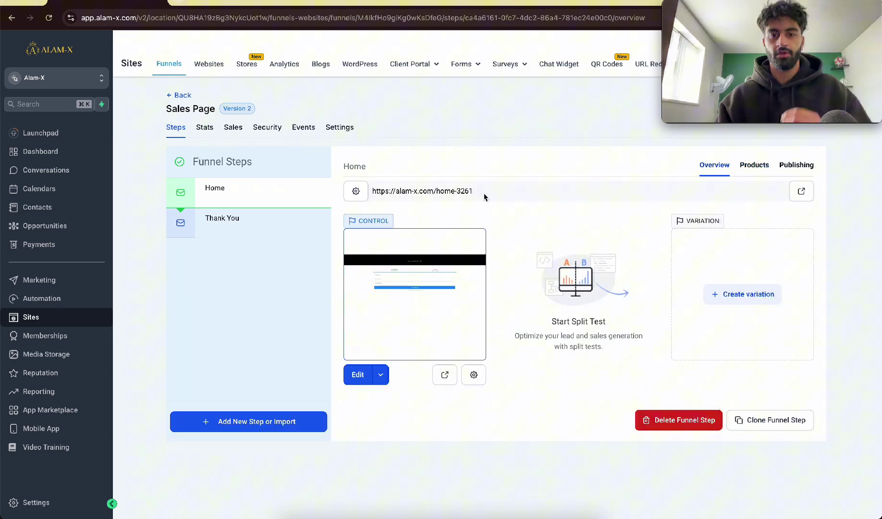
triple_click(418, 192)
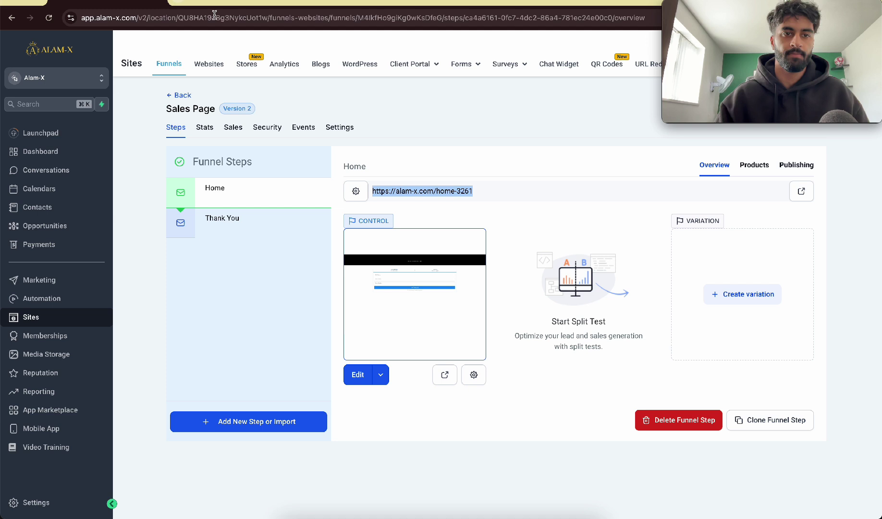
key(ctrl+c)
key(ctrl+t)
key(ctrl+v)
key(Return)
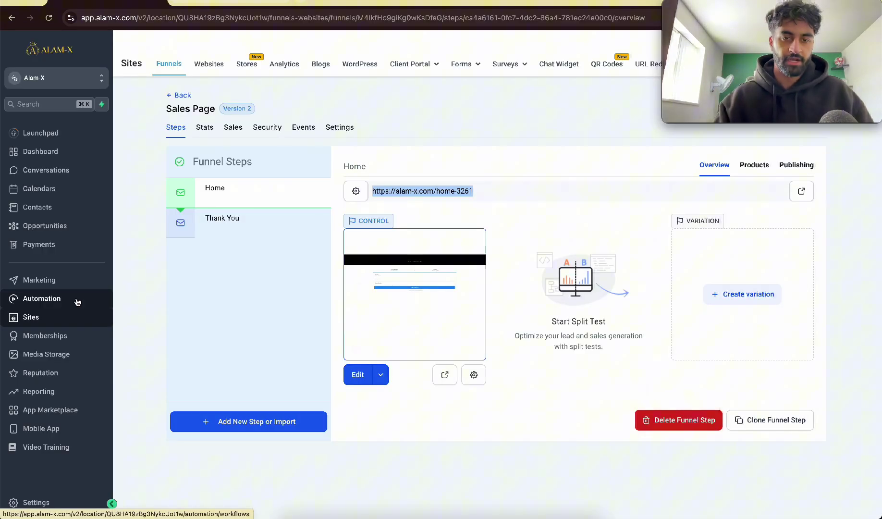
Open the 'New Purchase of software' workflow, review its Order Form Submission trigger, then open the 'Welcome To Alam-X' email.
click(42, 298)
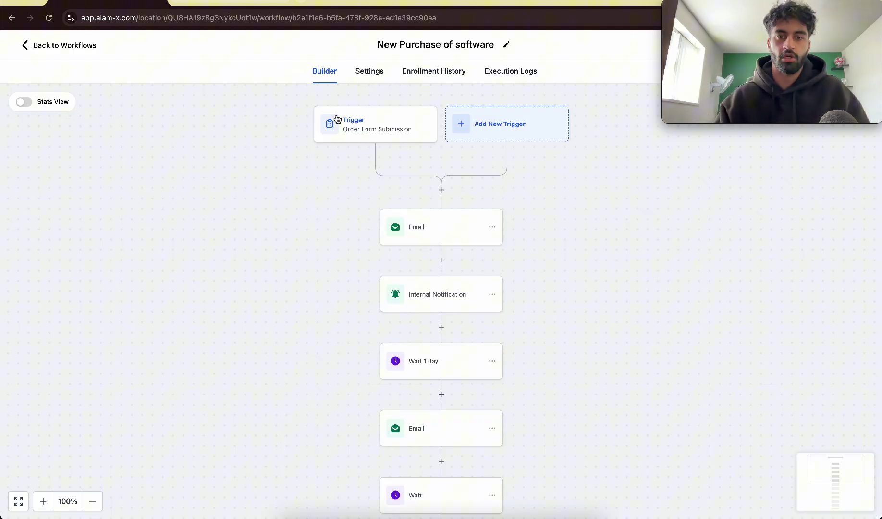
click(345, 115)
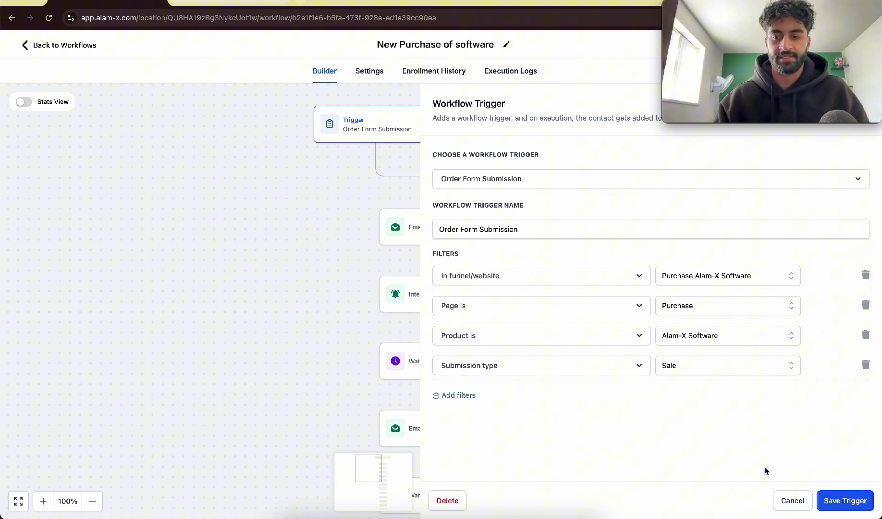
click(788, 494)
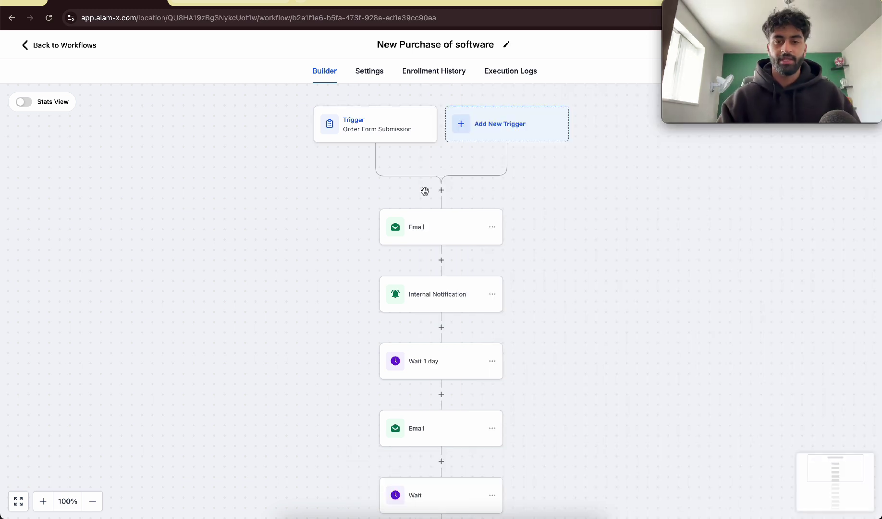
click(425, 230)
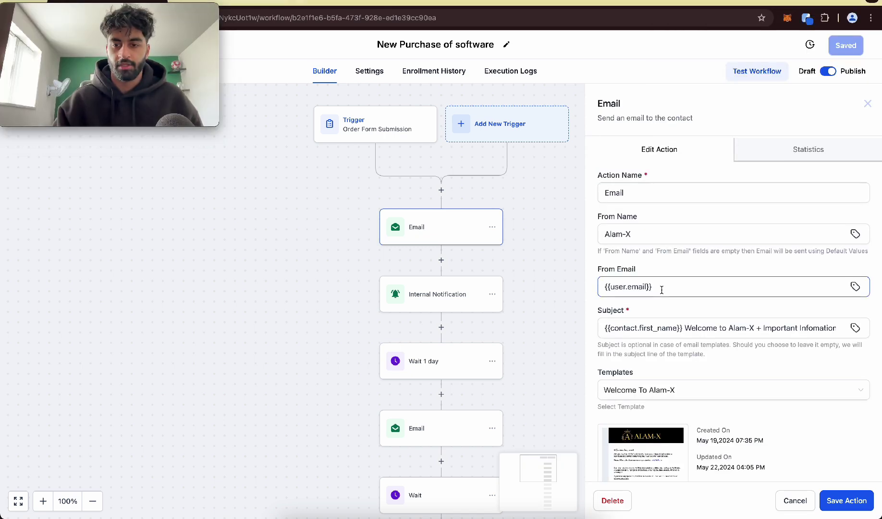
Review the welcome email, then trim the Internal Notification message to Name, Email, Phone and Business Name.
scroll(678, 288, down, 3)
mouse_move(623, 321)
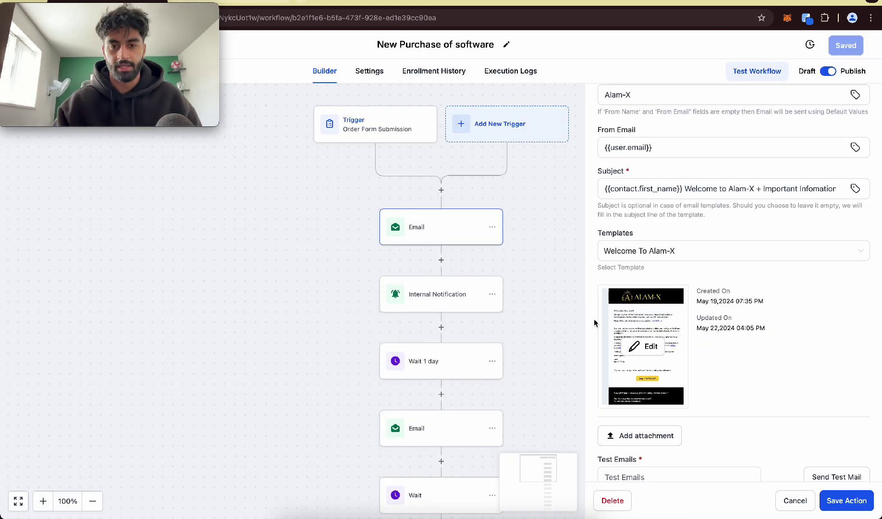
click(441, 289)
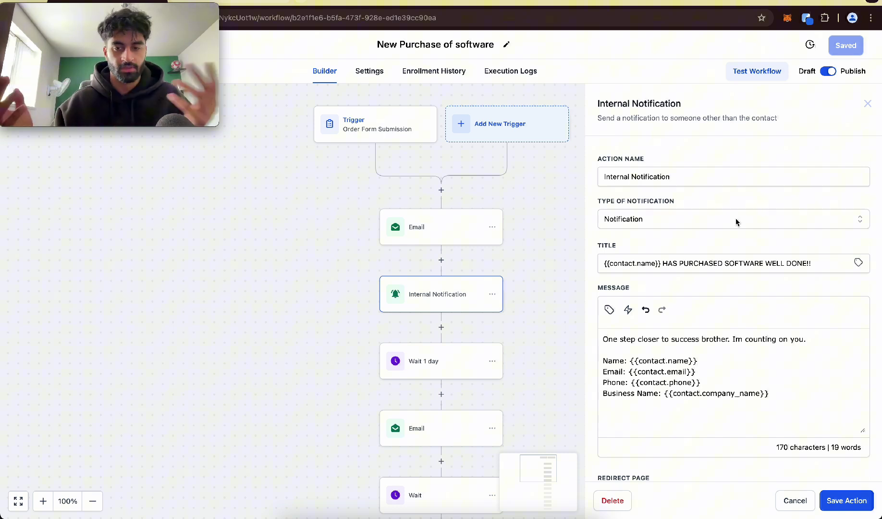
drag(609, 262, 812, 261)
click(698, 399)
key(ctrl+z)
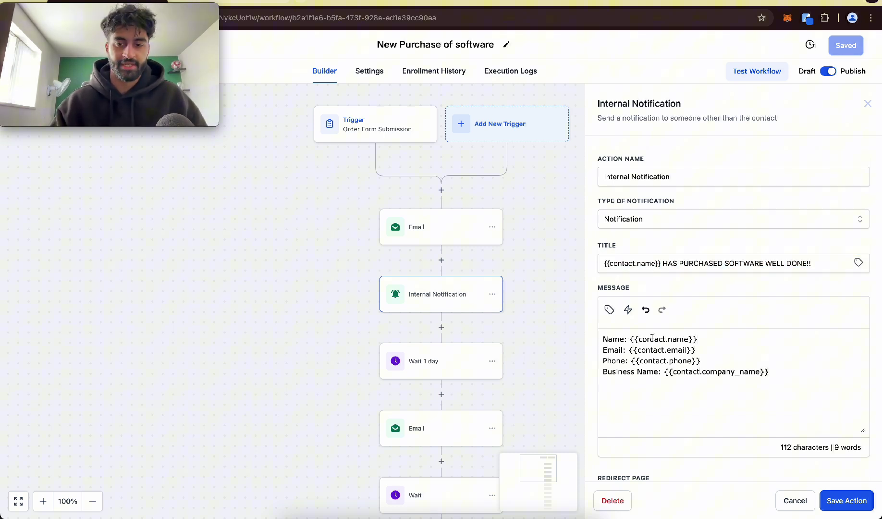
scroll(671, 368, down, 3)
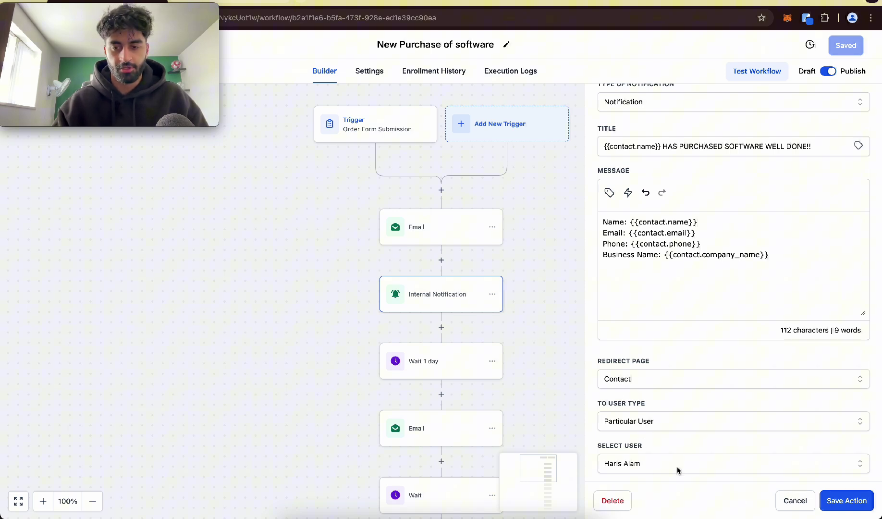
Close the notification settings and check the Wait 1 day step.
click(796, 502)
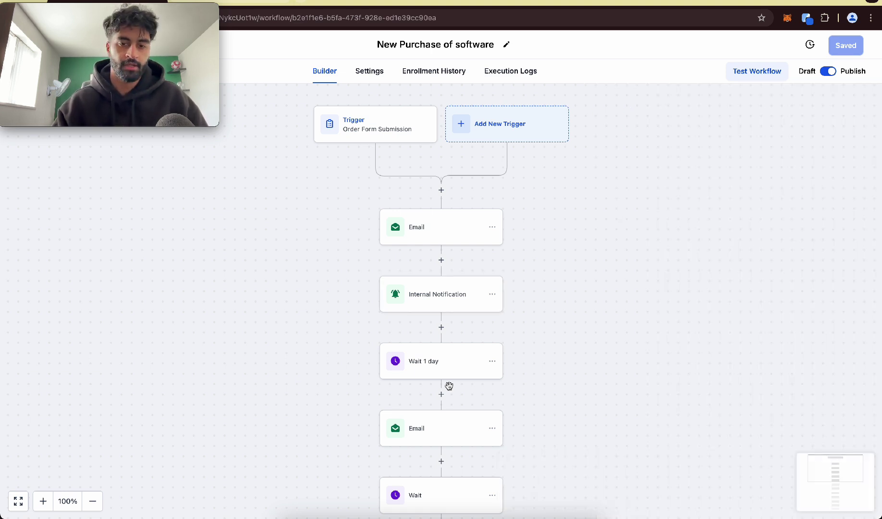
click(433, 361)
click(868, 102)
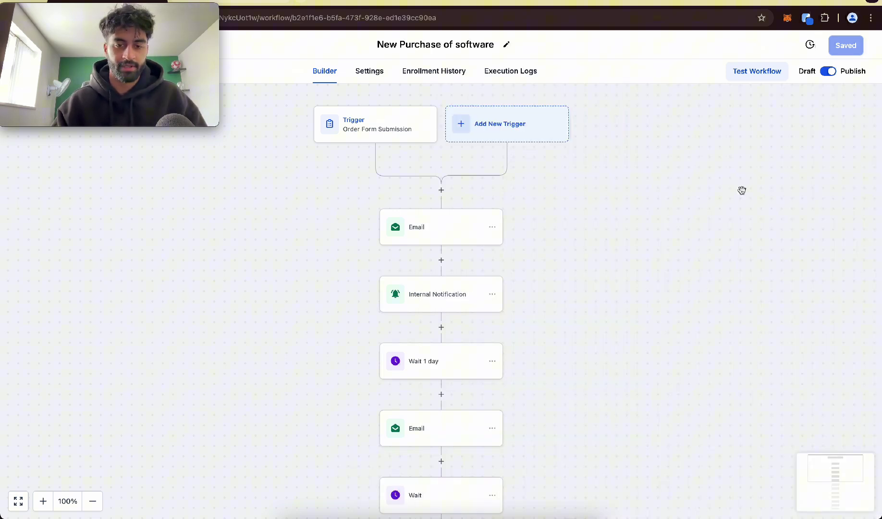
Open the final Email step and review its 'Please Do This!' message linking to Video Tutorials.
scroll(544, 306, down, 2)
scroll(444, 369, down, 4)
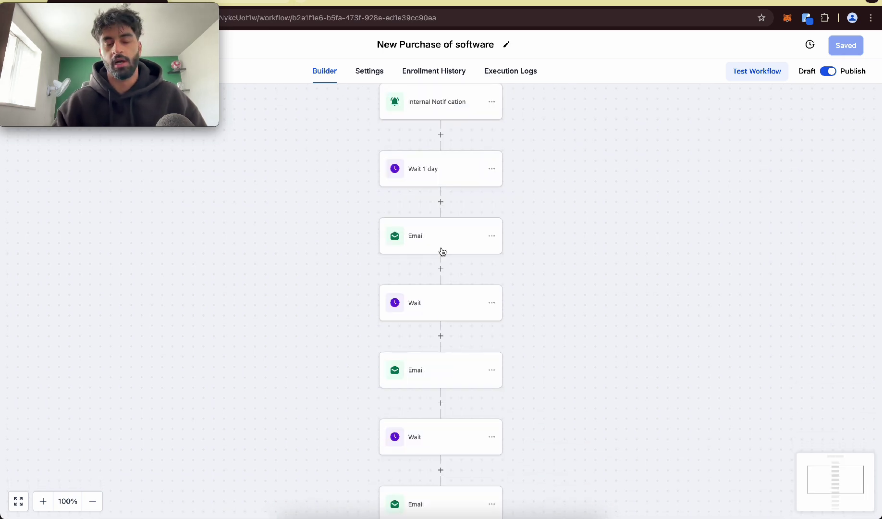
scroll(443, 252, down, 7)
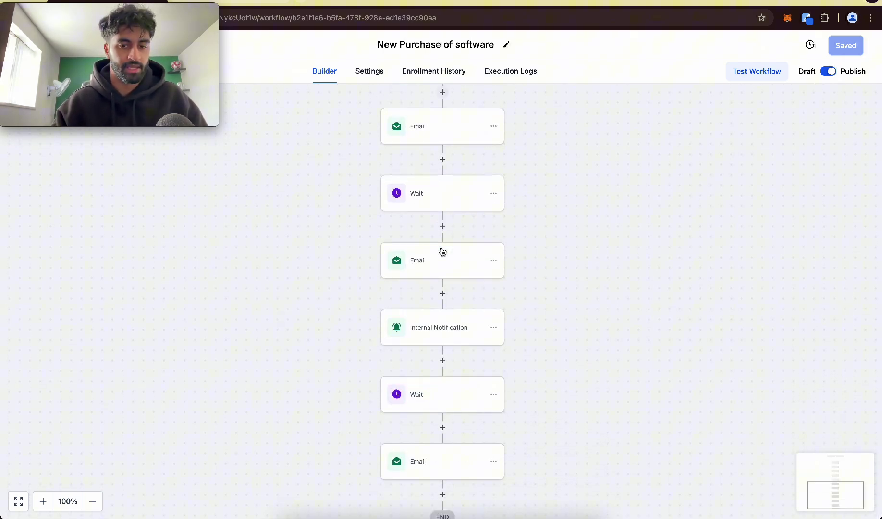
scroll(470, 364, down, 3)
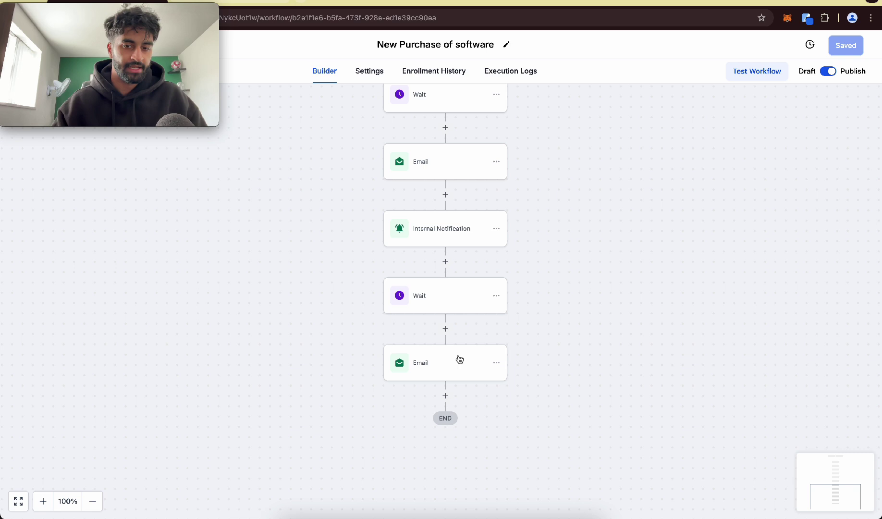
click(459, 359)
scroll(706, 324, down, 5)
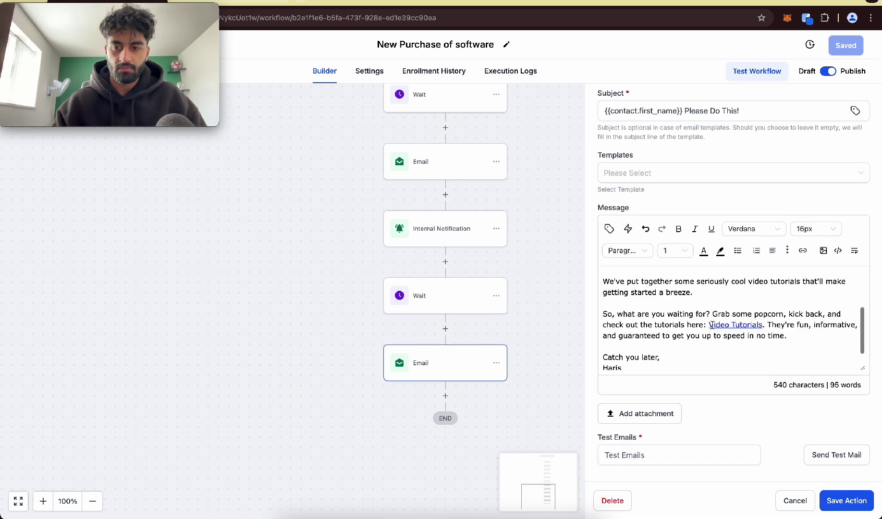
click(766, 325)
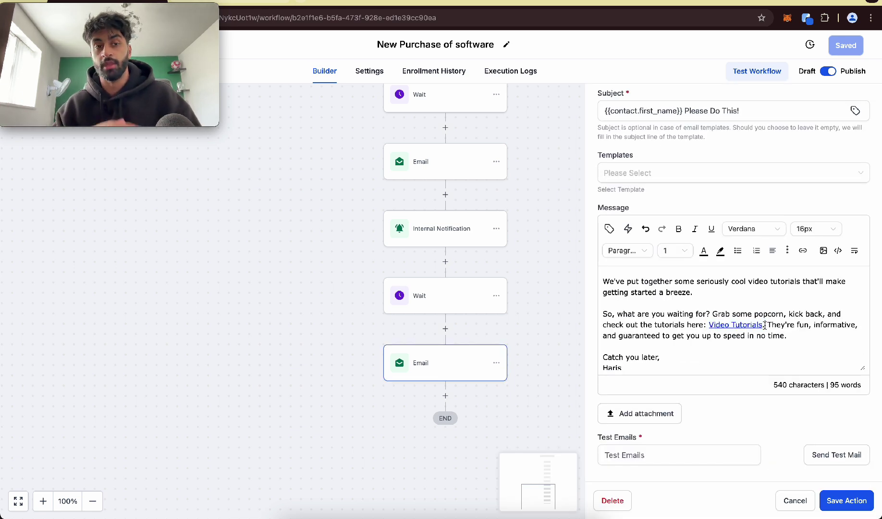